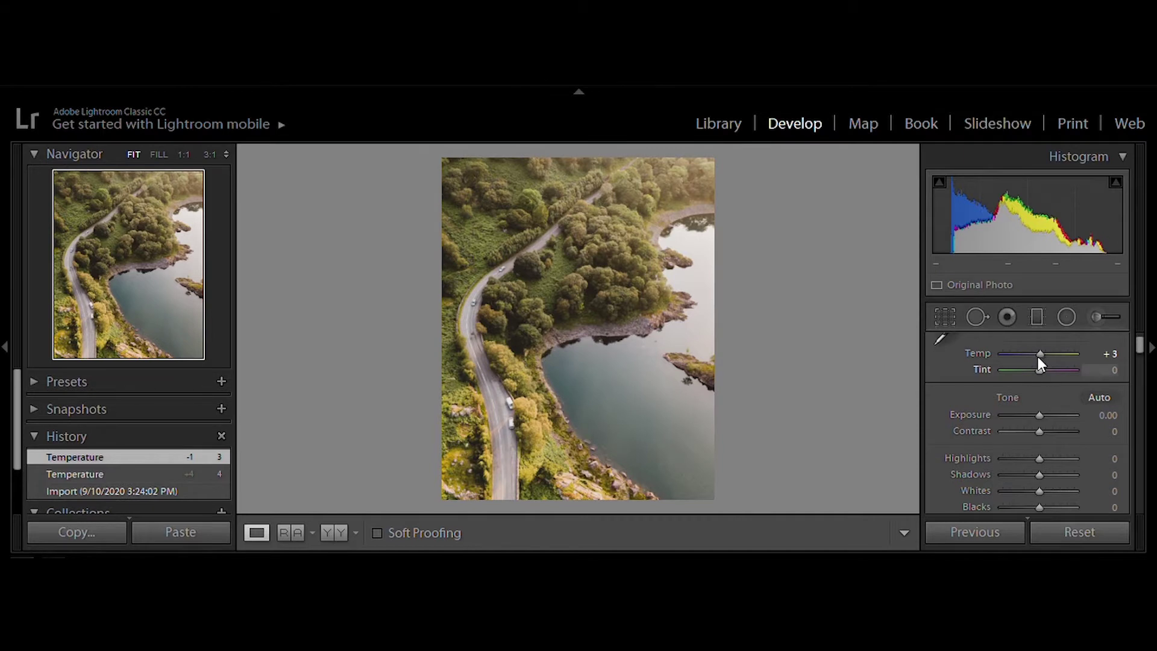
Step: Set the photo's white balance Tint to +4
key("Up")
key("Up")
key("Up")
key("Up")
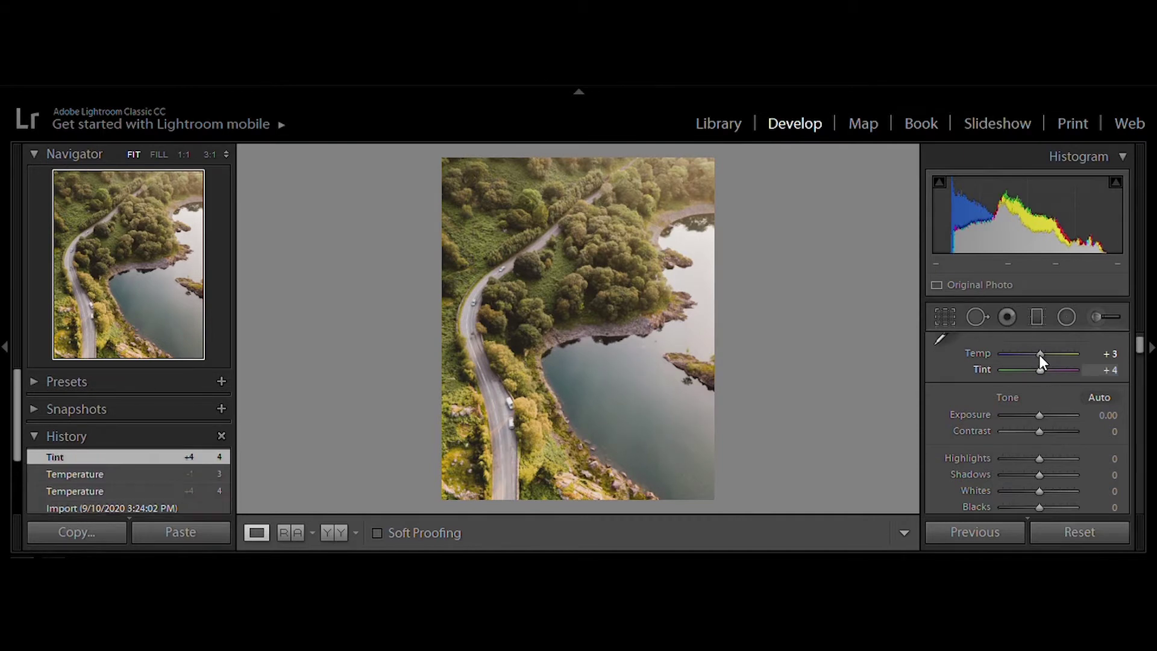
Step: Set the photo's Exposure to +0.18, Contrast to +6 and Highlights to −100
scroll(1039, 395, "up", 4)
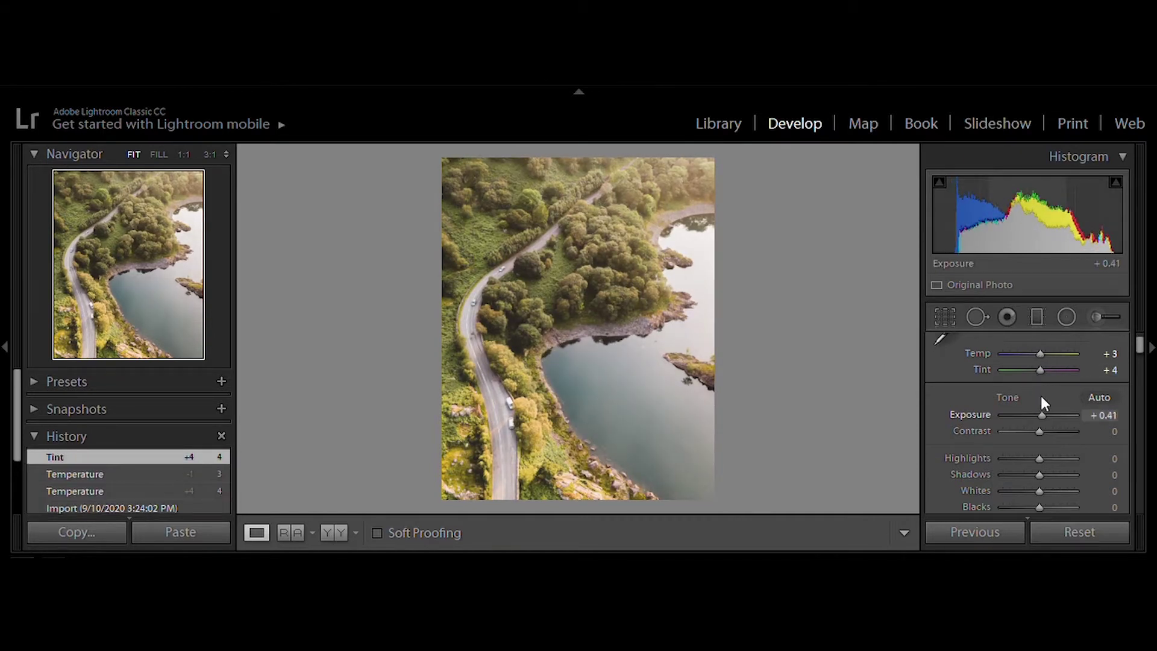
scroll(1041, 396, "down", 2)
scroll(1041, 417, "up", 3)
left_click_drag(1038, 449, 977, 447)
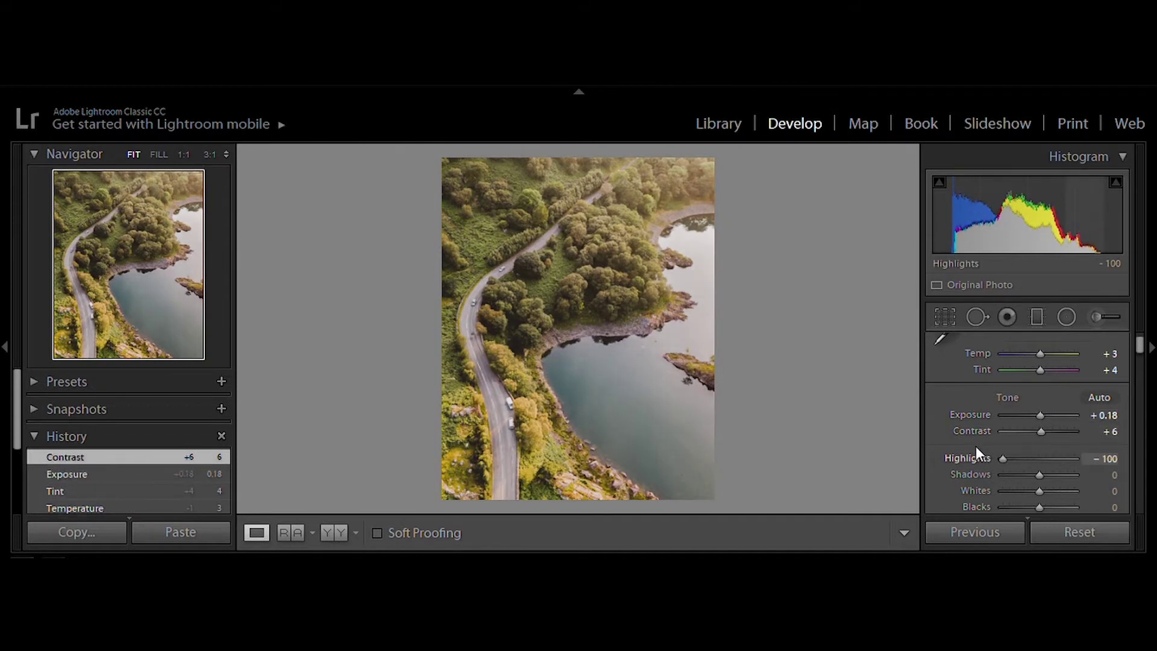
Step: Set the photo's Shadows to −44, Whites to +13 and Blacks to −20
scroll(1138, 331, "down", 3)
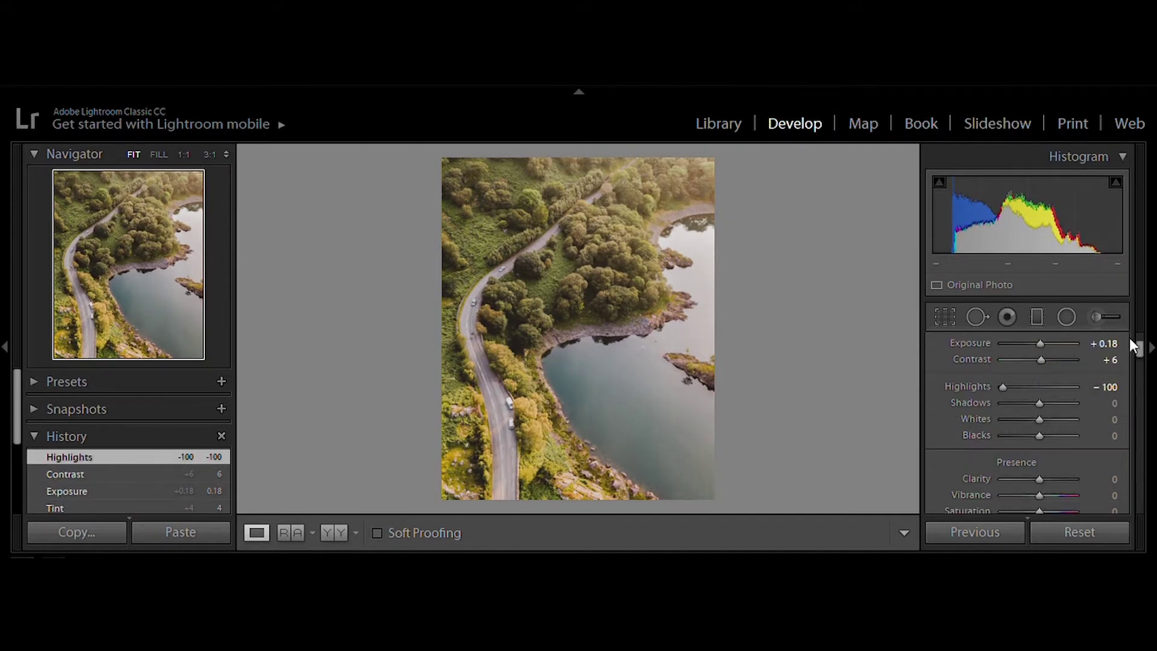
mouse_move(1038, 400)
left_mouse_down()
mouse_move(1018, 397)
mouse_move(1015, 382)
mouse_move(1043, 403)
mouse_move(1031, 422)
left_mouse_up()
Step: Set the photo's Vibrance to +8 and Clarity to +6
scroll(1142, 328, "down", 3)
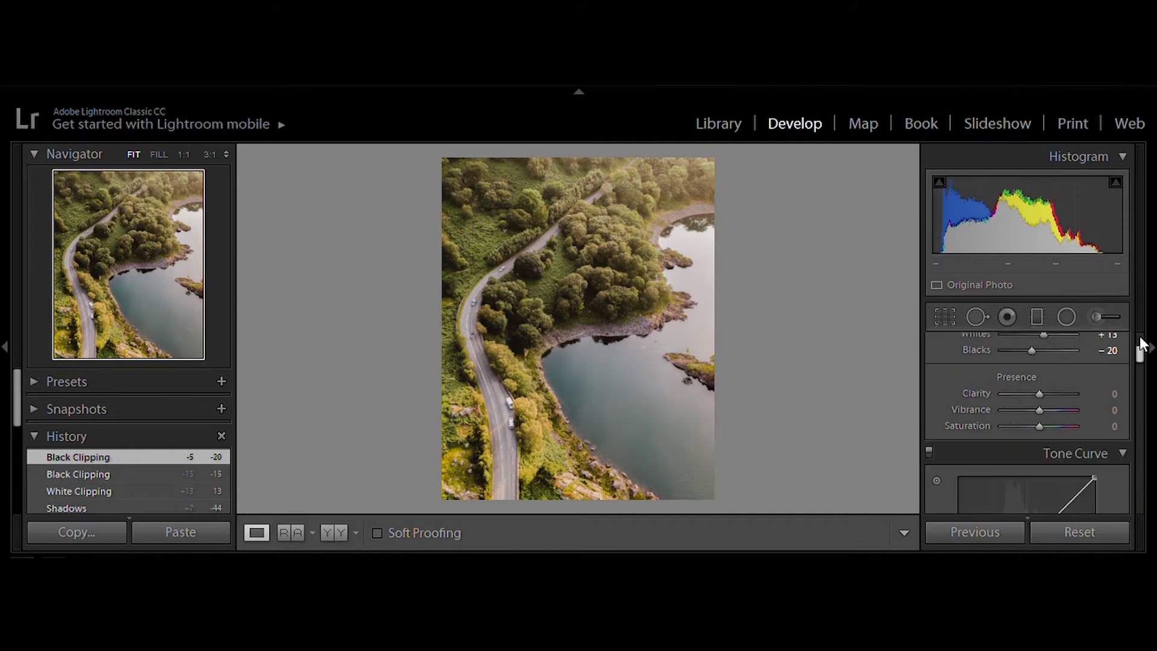
scroll(1121, 334, "down", 1)
left_click_drag(1039, 363, 1044, 359)
Step: Add a graduated filter over the lake along the photo's right edge with Exposure −0.52, and adjust its placement
scroll(1143, 335, "down", 12)
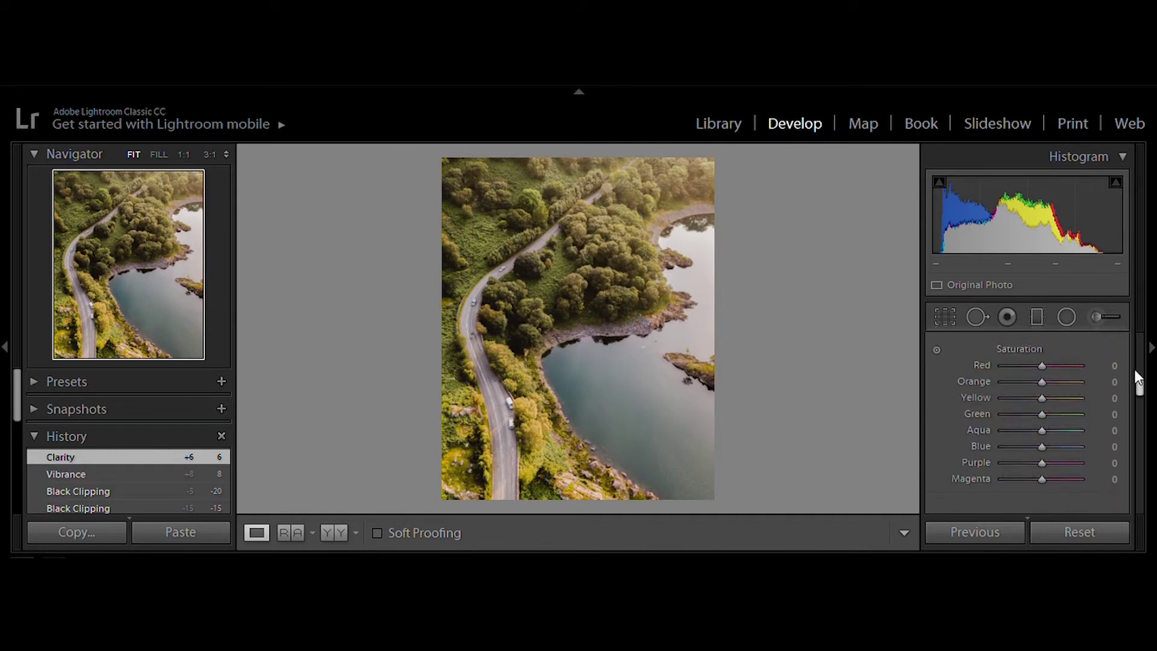
left_click(1037, 316)
left_click_drag(714, 248, 643, 265)
left_click_drag(1039, 420, 1034, 423)
left_click_drag(654, 302, 633, 312)
left_click(890, 532)
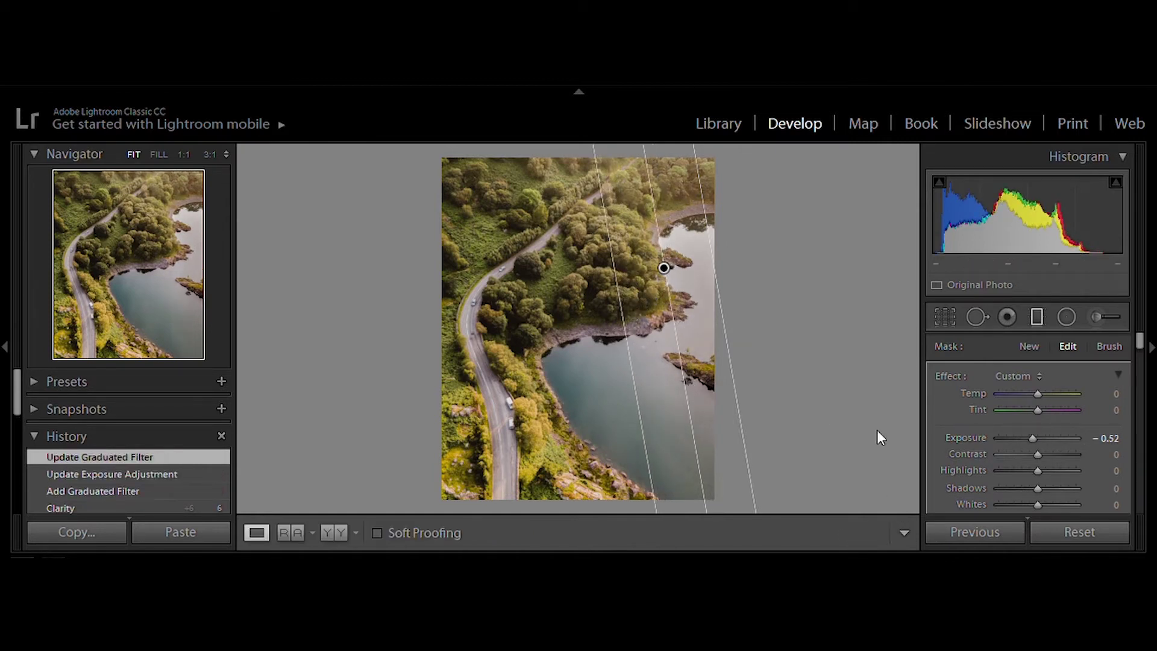
Step: Sharpen the photo with an Amount of 23 and Masking of 91
left_click_drag(1140, 326, 1132, 411)
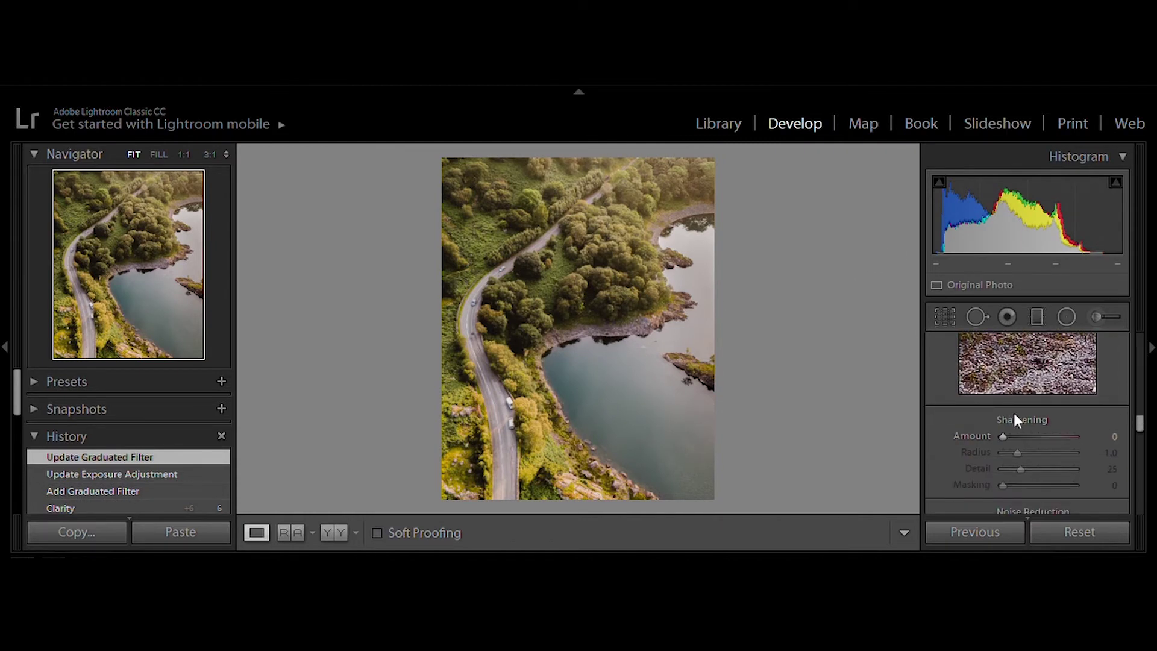
left_click(1014, 436)
left_click_drag(1004, 485, 1066, 478)
Step: Apply a post-crop vignette with an Amount of −4
scroll(1137, 416, "down", 5)
scroll(1137, 425, "down", 5)
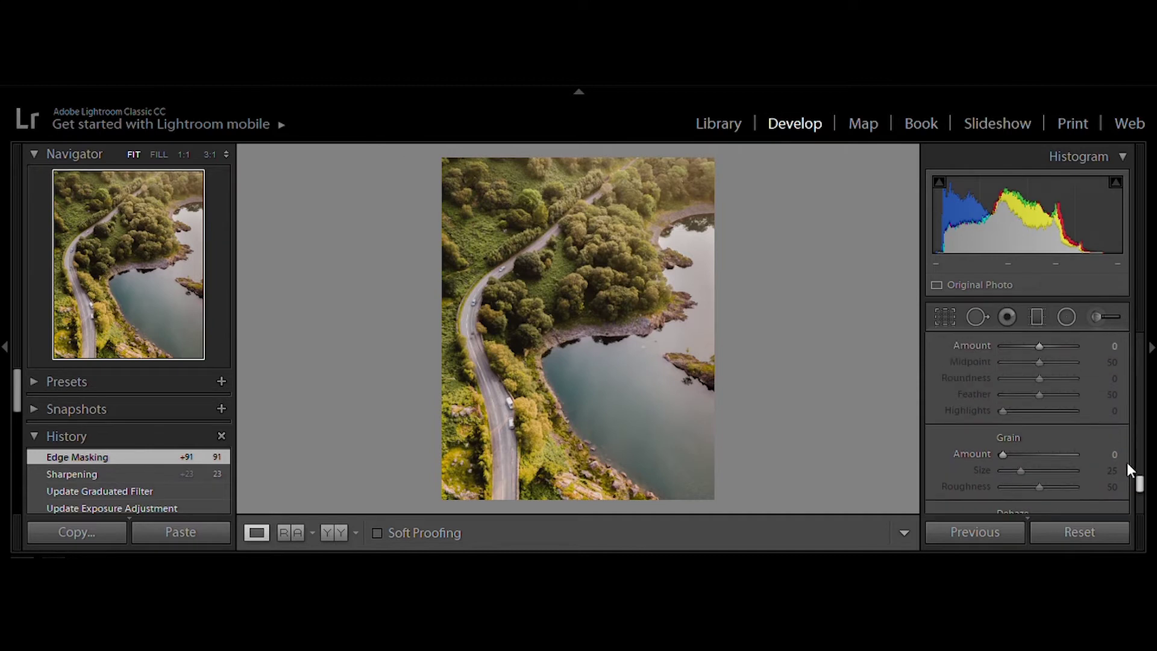
scroll(1127, 462, "up", 2)
left_click_drag(1037, 401, 1036, 400)
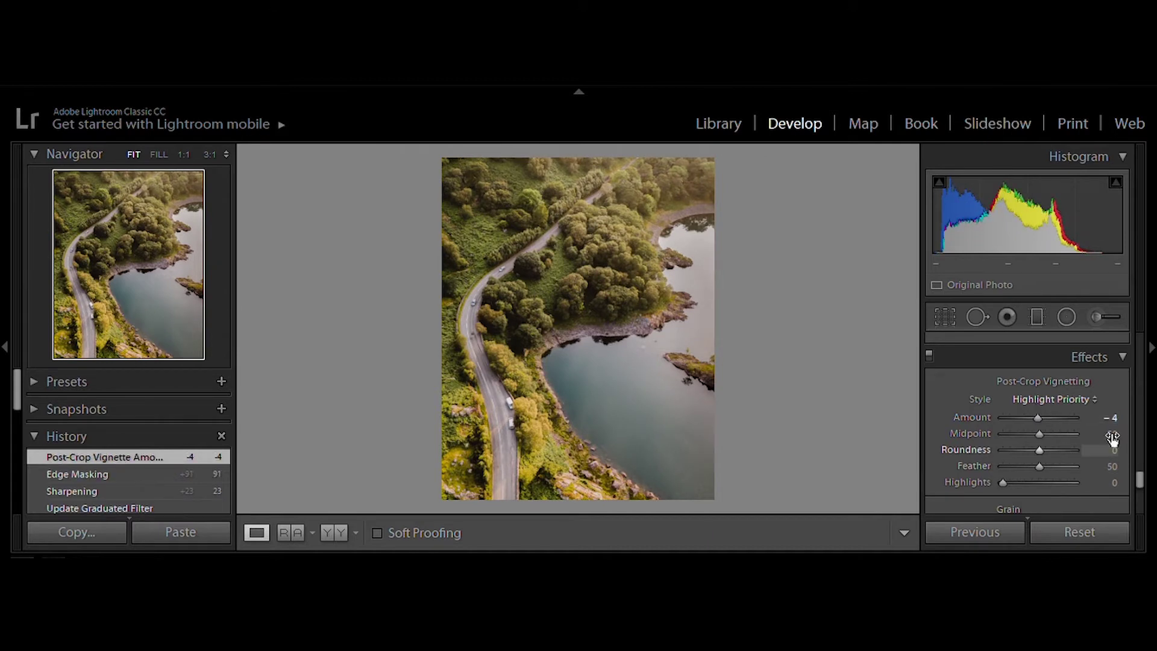
Step: Set the Dehaze amount to +29
scroll(1132, 464, "down", 3)
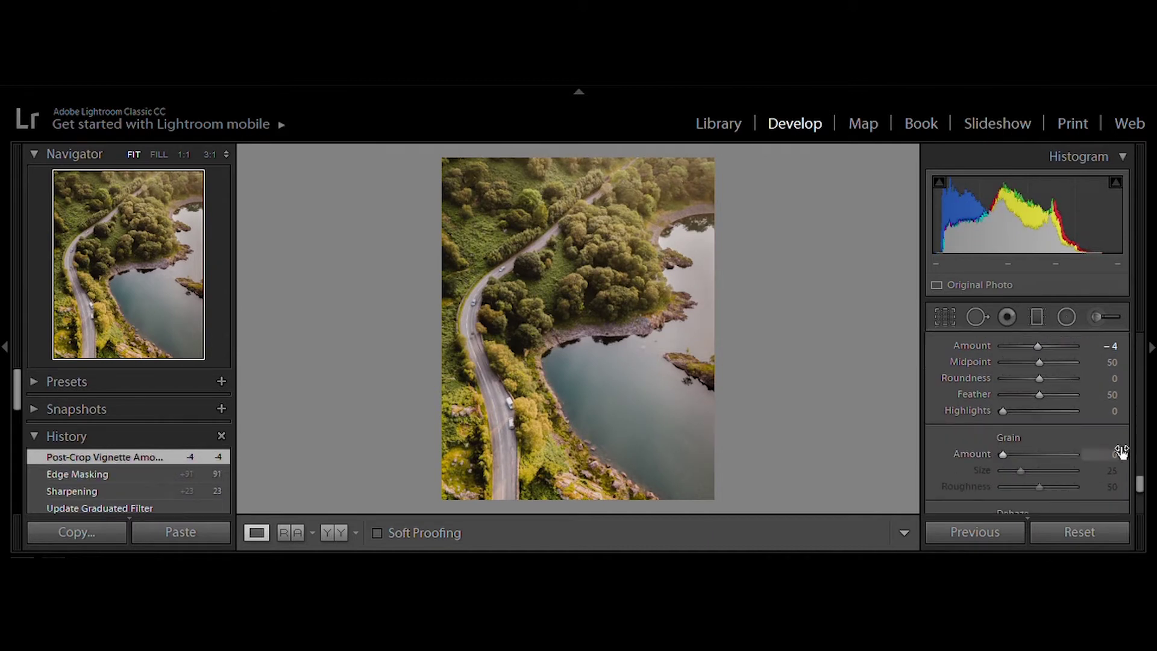
scroll(1138, 471, "down", 5)
left_click_drag(1043, 397, 1048, 398)
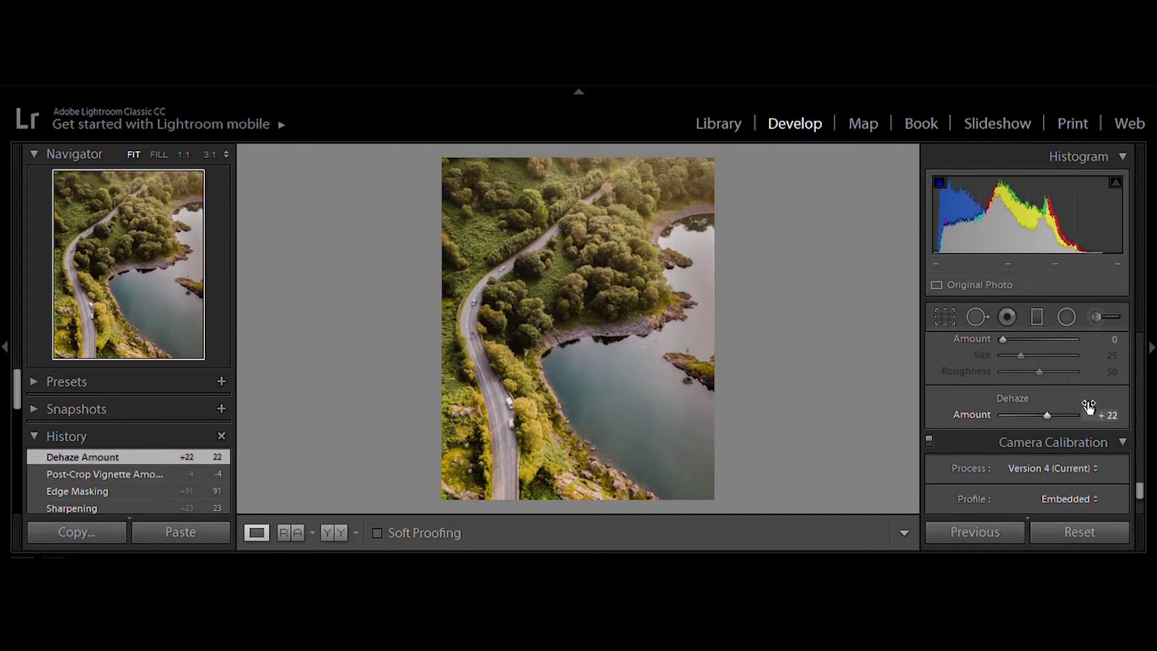
left_click(1065, 415)
key("Up")
key("Up")
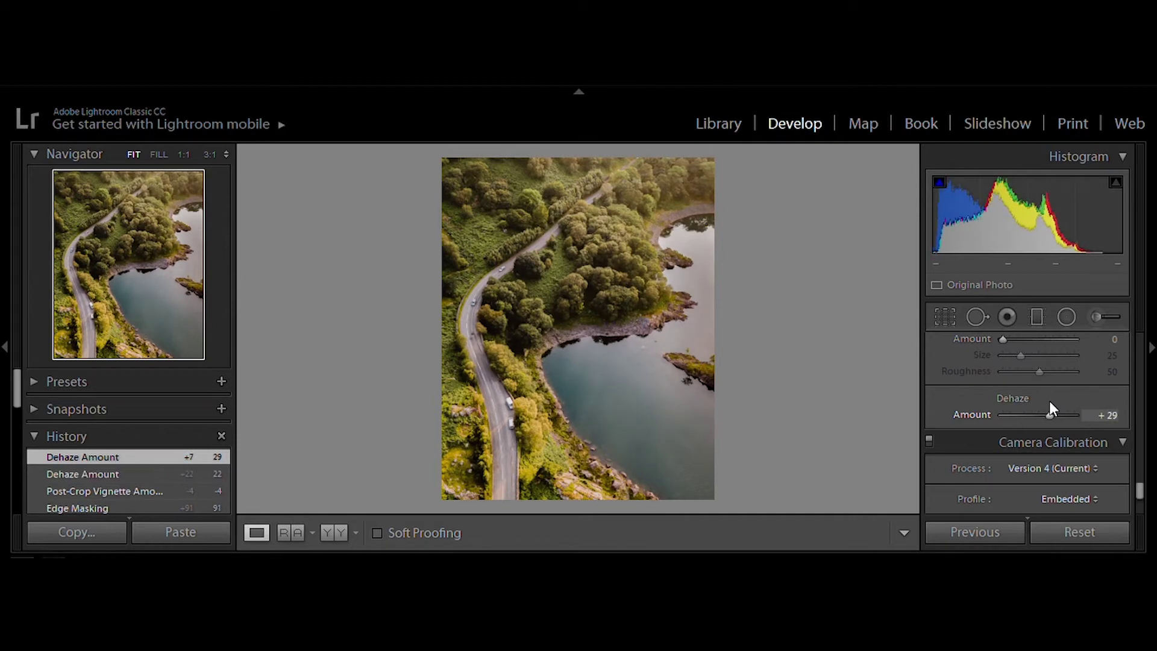
Step: Brighten the winding road with an adjustment brush stroke of size 5.0 and Exposure 0.61
key("t")
key("k")
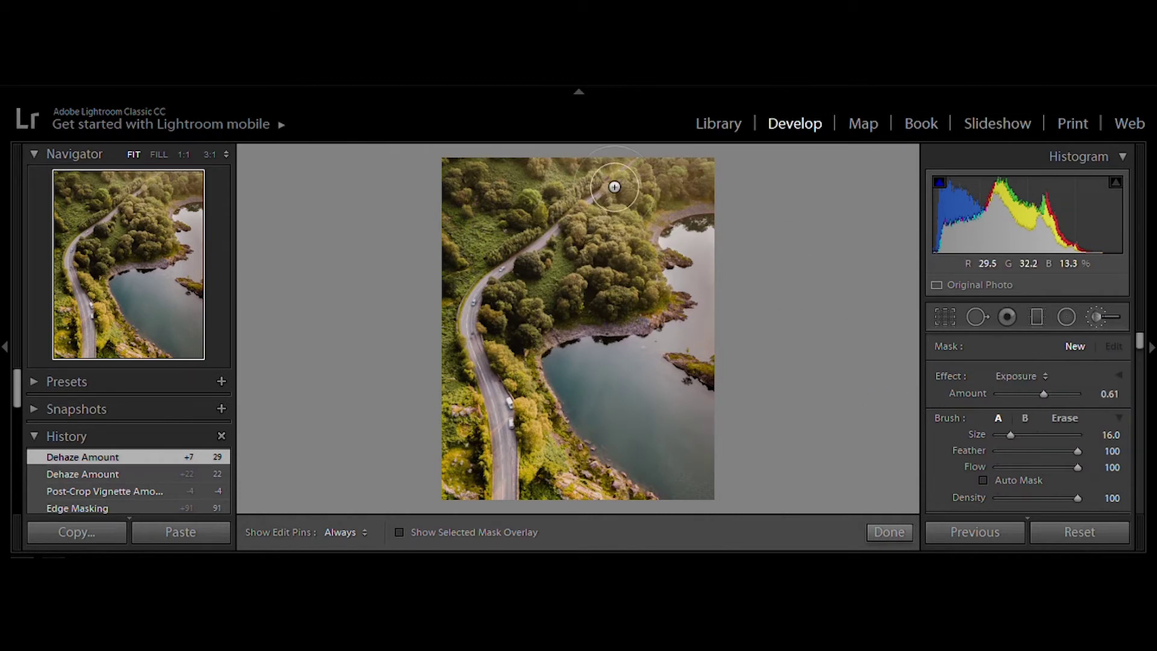
key("bracketright")
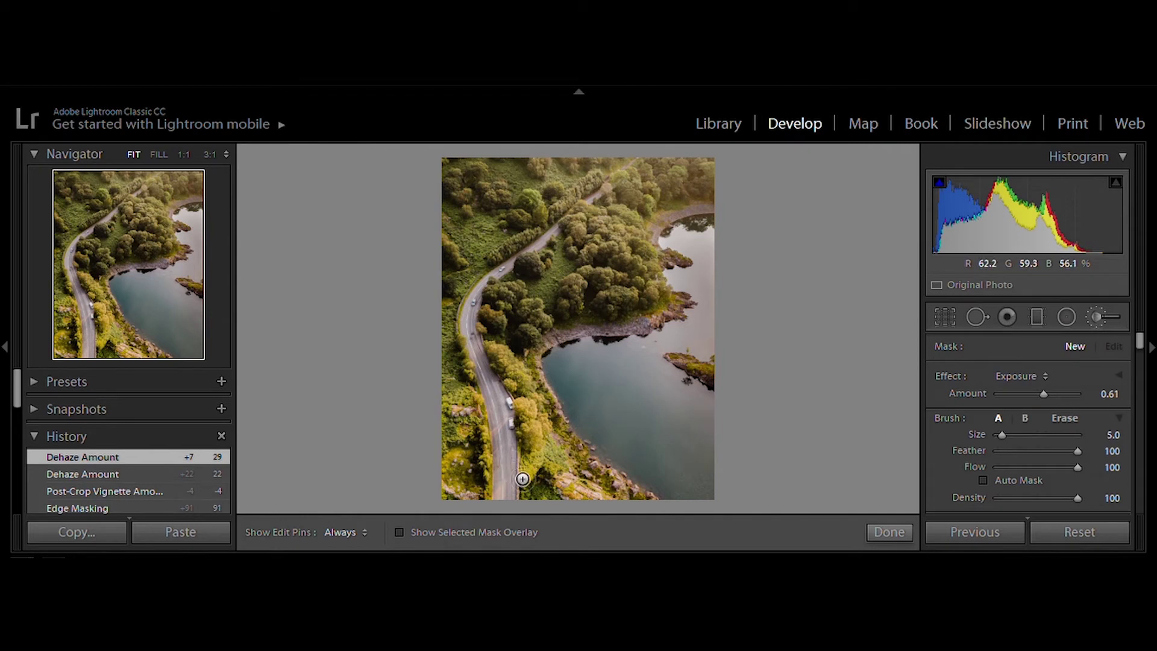
key("h")
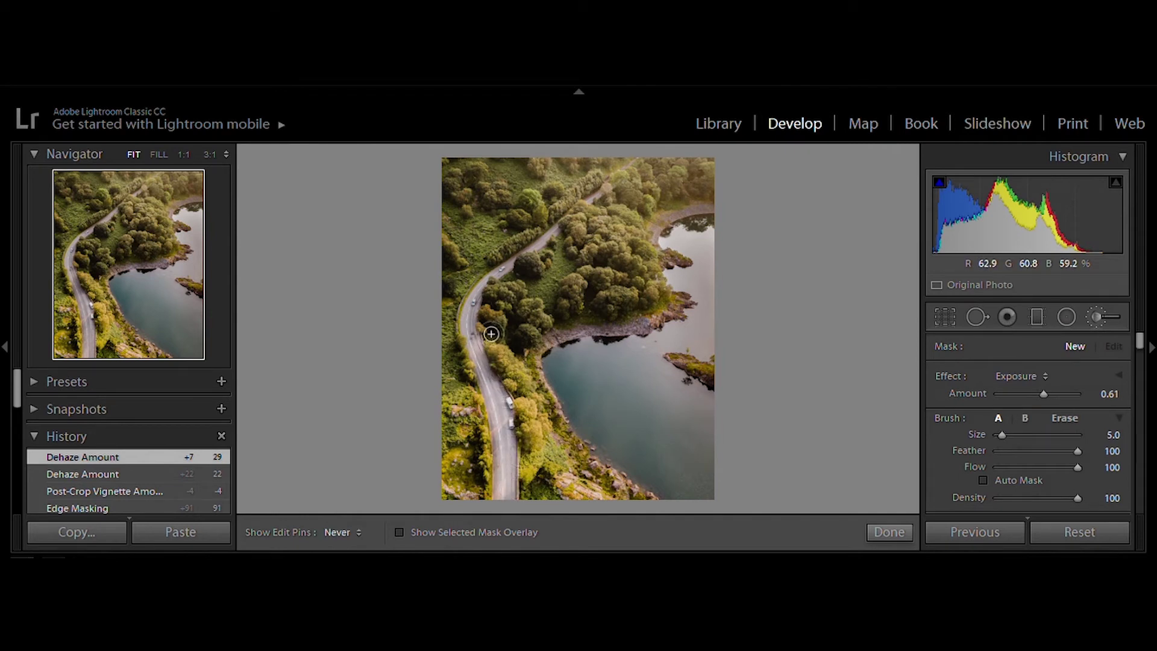
key("h")
left_click_drag(574, 223, 505, 489)
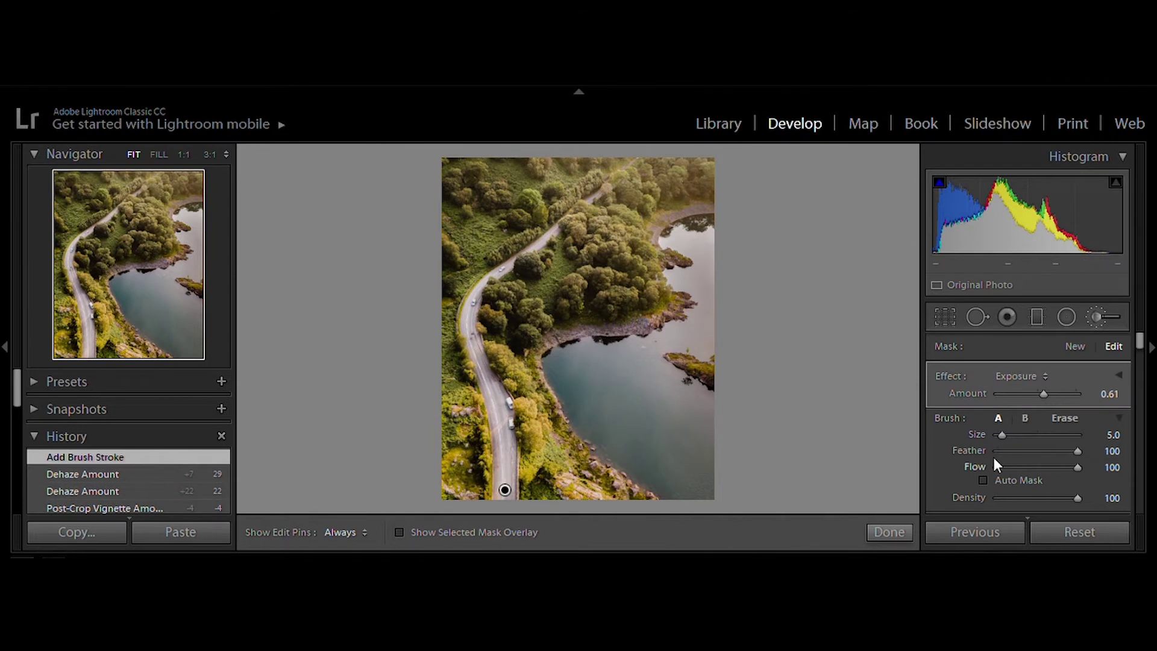
left_click_drag(1044, 375, 1043, 379)
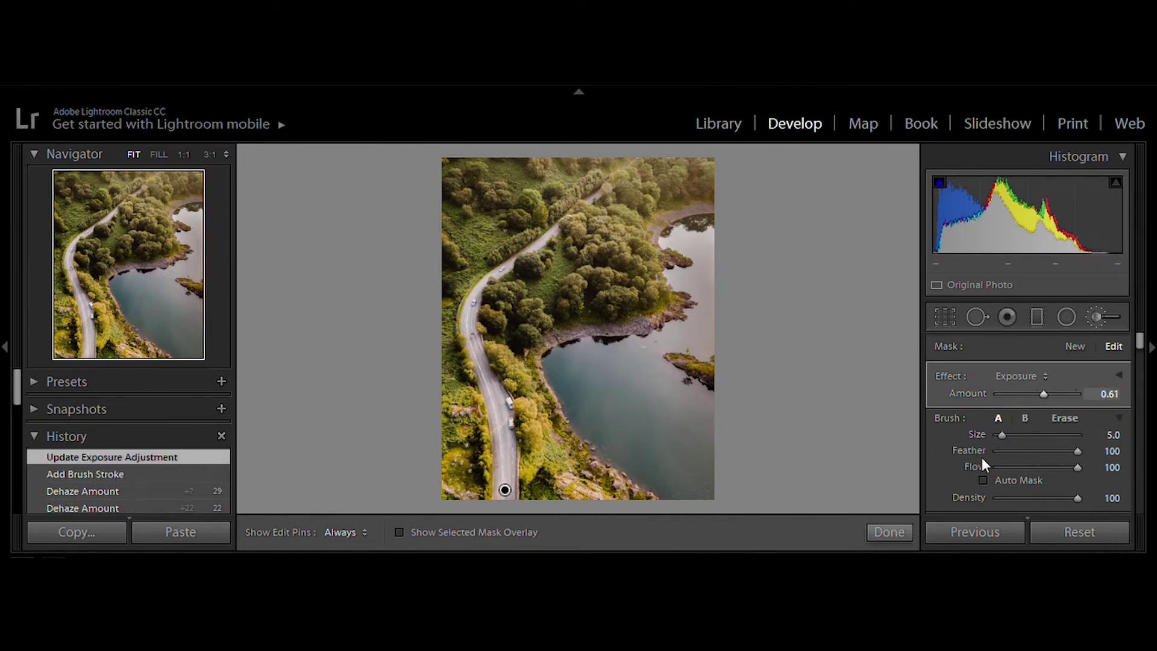
left_click(892, 530)
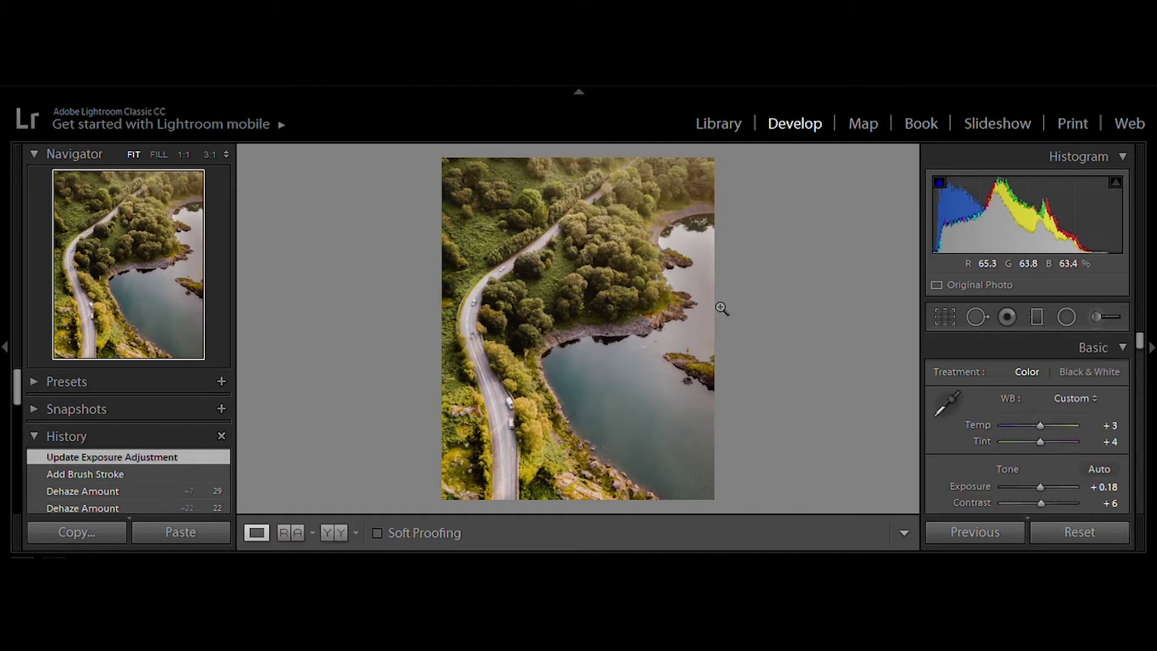
Step: In the camera calibration, set the Green Primary Saturation to +13 and its Hue to −60
left_click_drag(1140, 342, 1129, 486)
left_click_drag(1041, 449, 1017, 428)
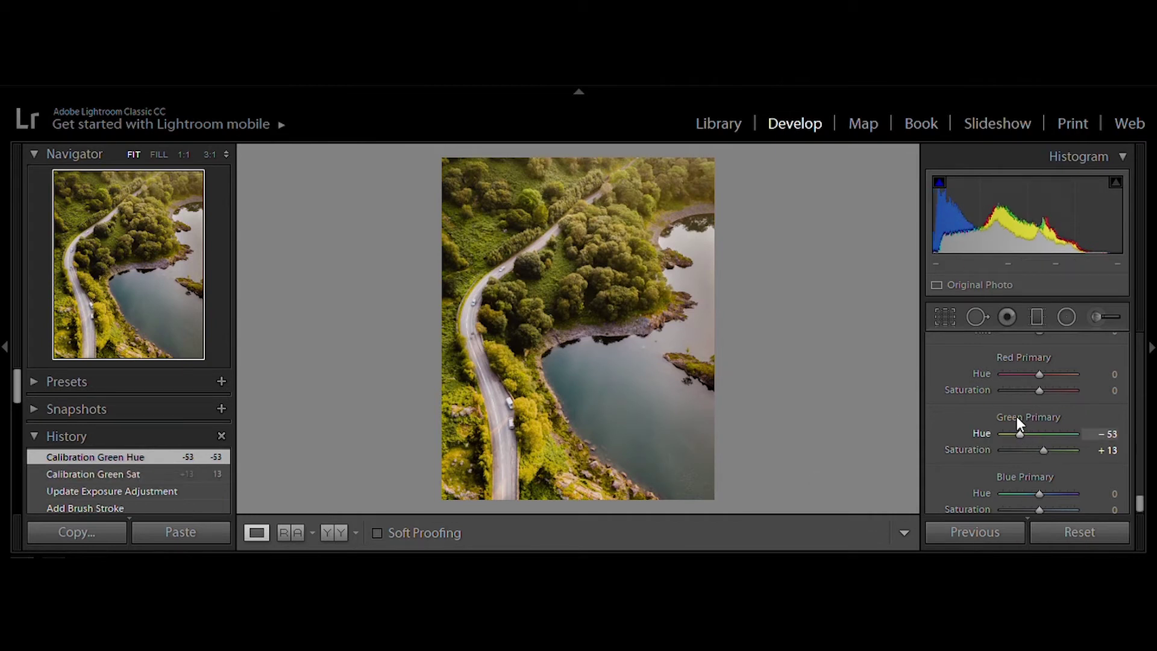
left_click_drag(1020, 433, 1017, 434)
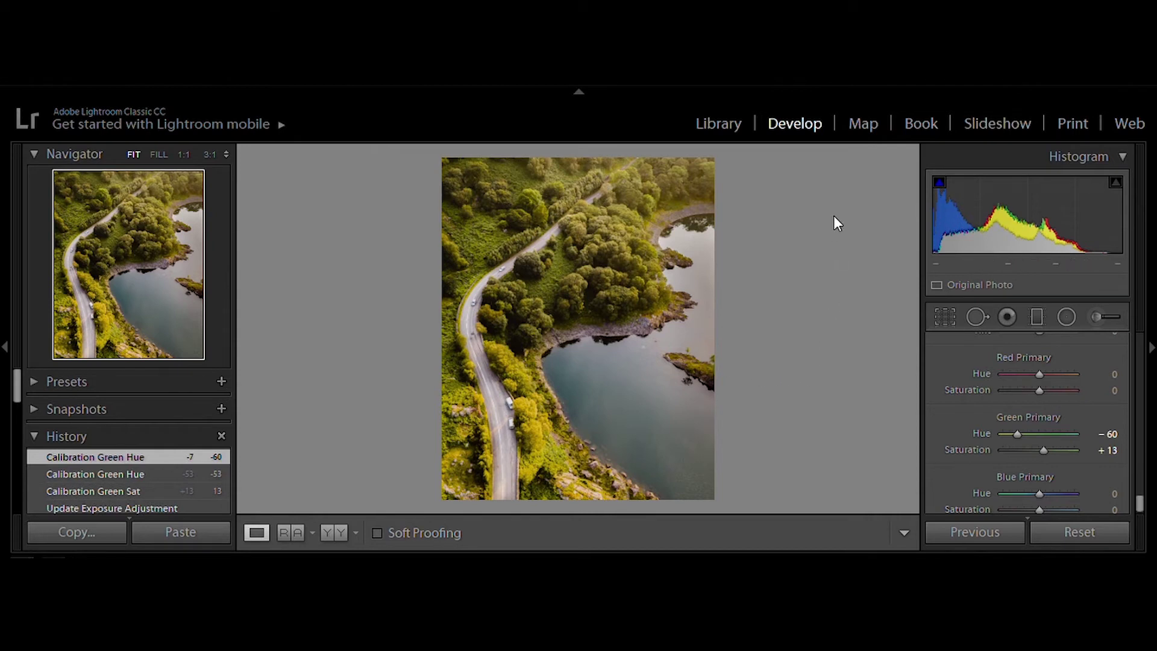
Step: Set the HSL Luminance of Green to −100 and of Yellow to −8
scroll(1141, 479, "up", 1)
scroll(1142, 480, "up", 10)
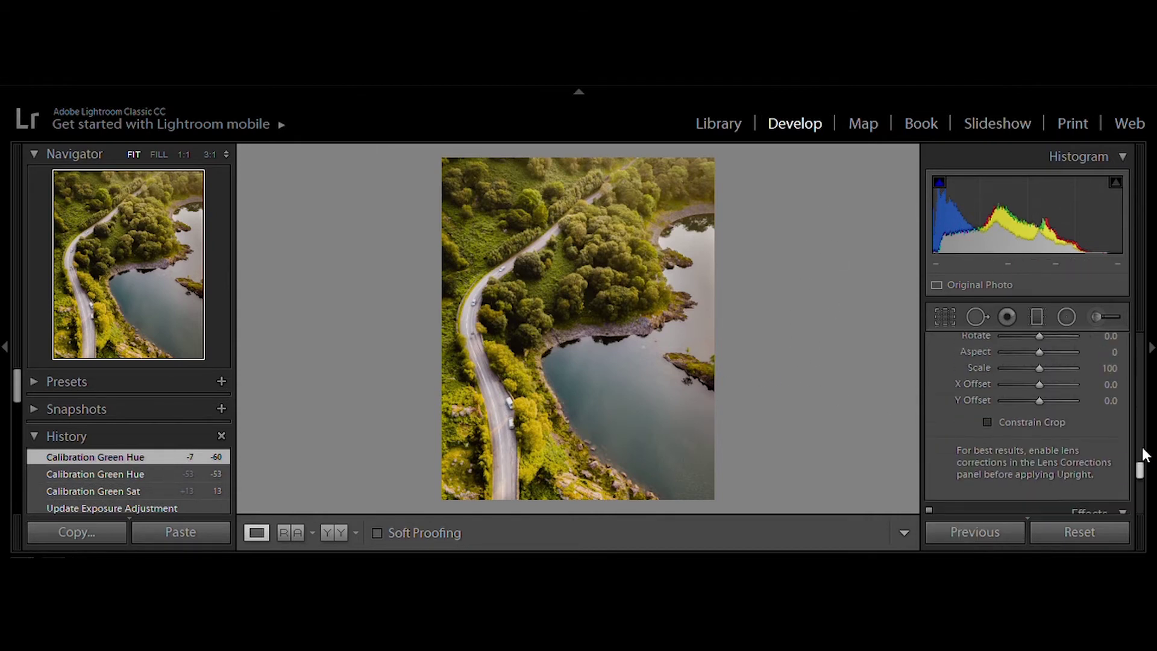
scroll(1140, 430, "up", 10)
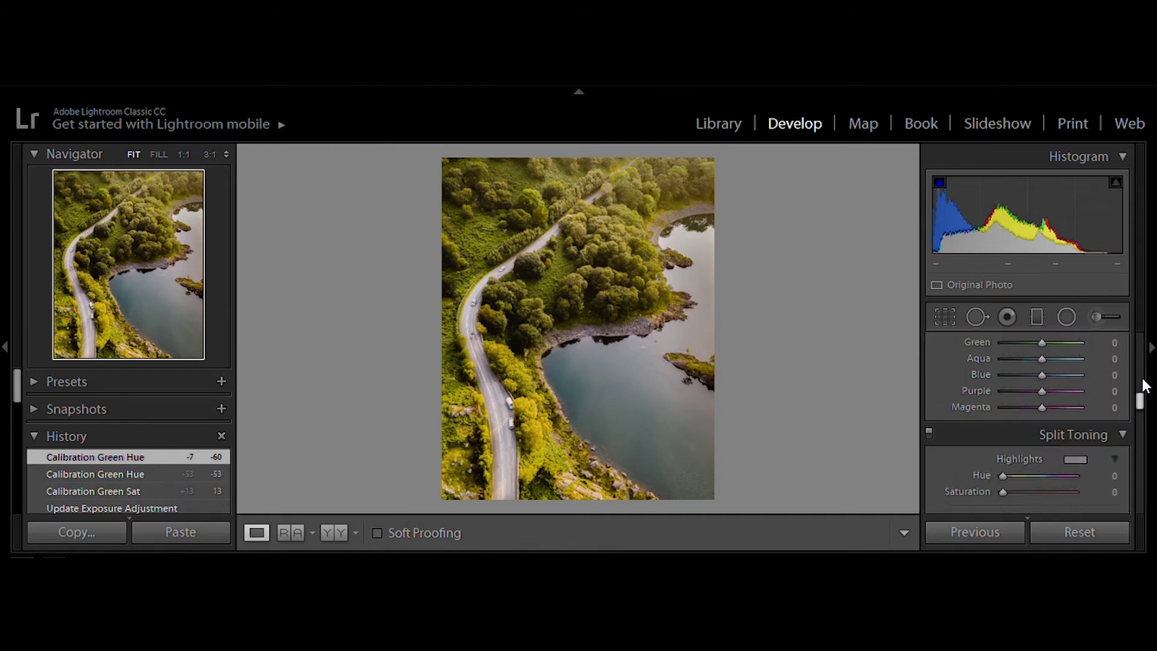
scroll(1145, 377, "down", 2)
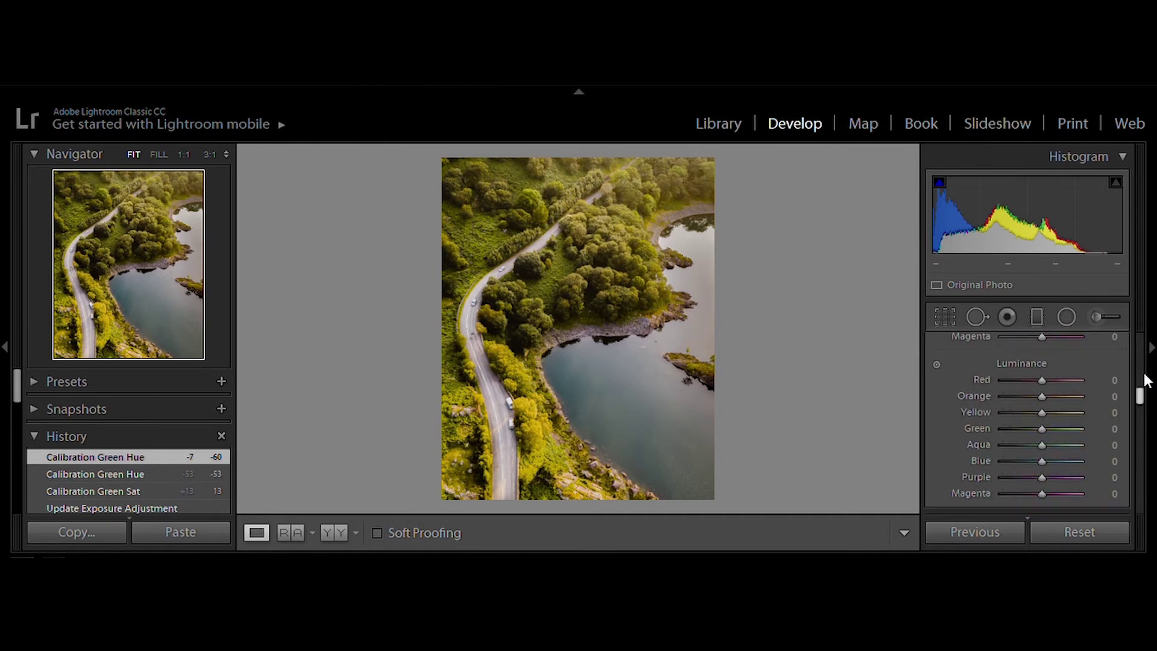
mouse_move(1040, 410)
left_mouse_down()
mouse_move(1052, 411)
mouse_move(994, 414)
mouse_move(1077, 420)
mouse_move(986, 424)
mouse_move(1052, 391)
mouse_move(1027, 399)
mouse_move(1038, 403)
left_mouse_up()
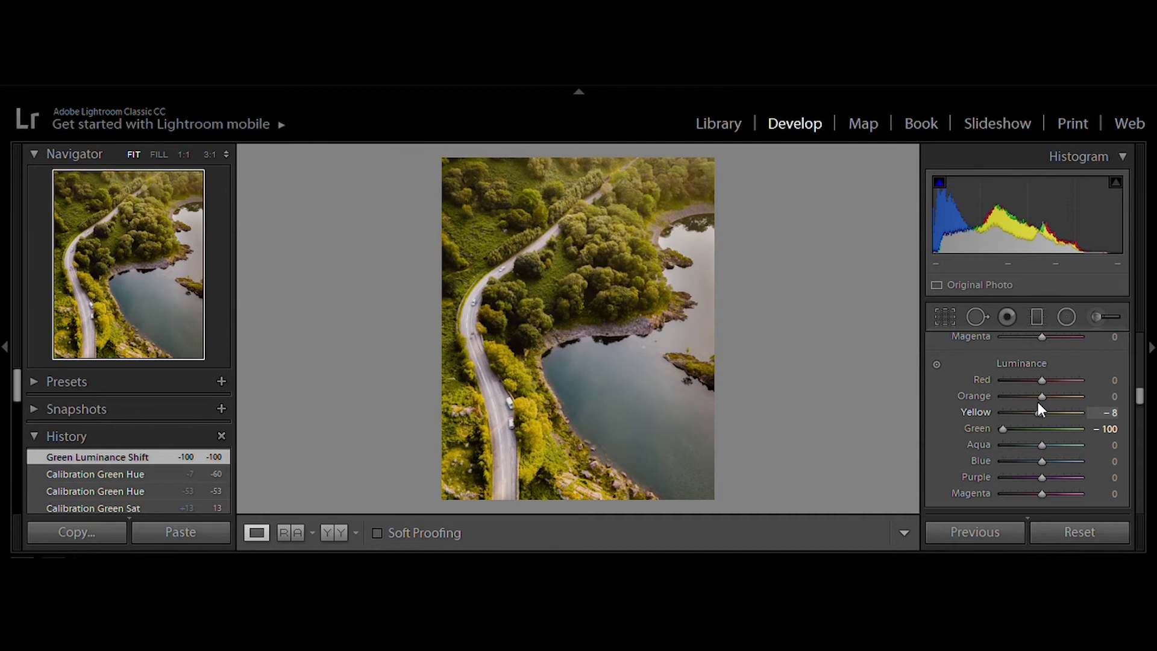
Step: Raise the photo's overall Exposure to +0.29
left_click_drag(1140, 386, 1149, 342)
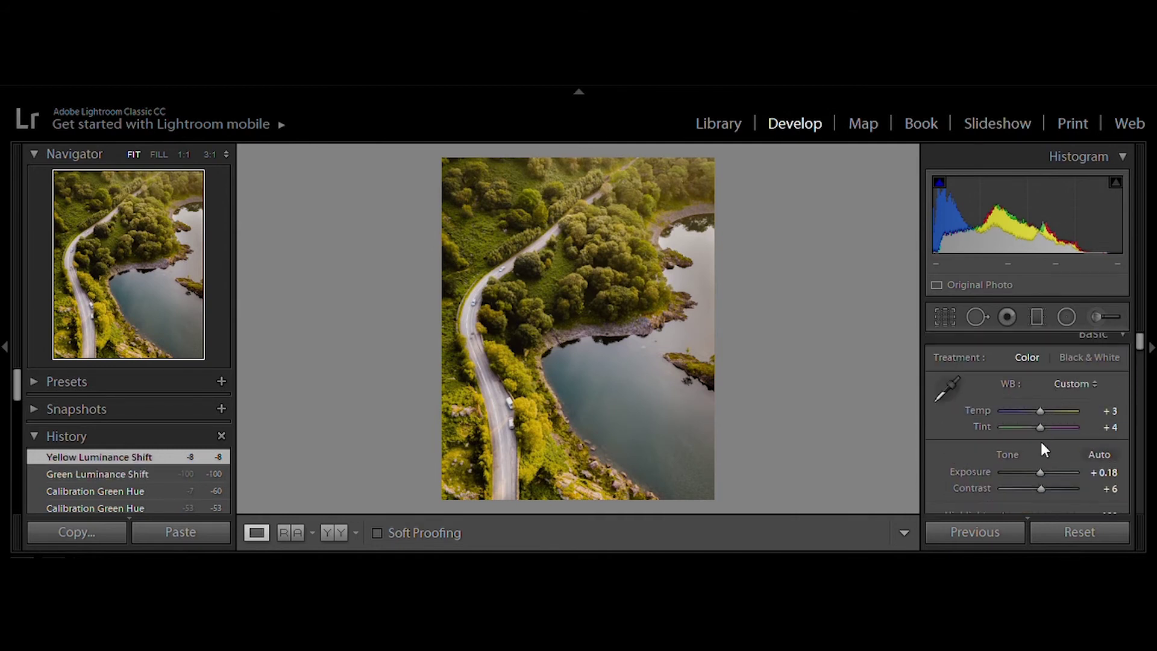
scroll(1042, 454, "up", 2)
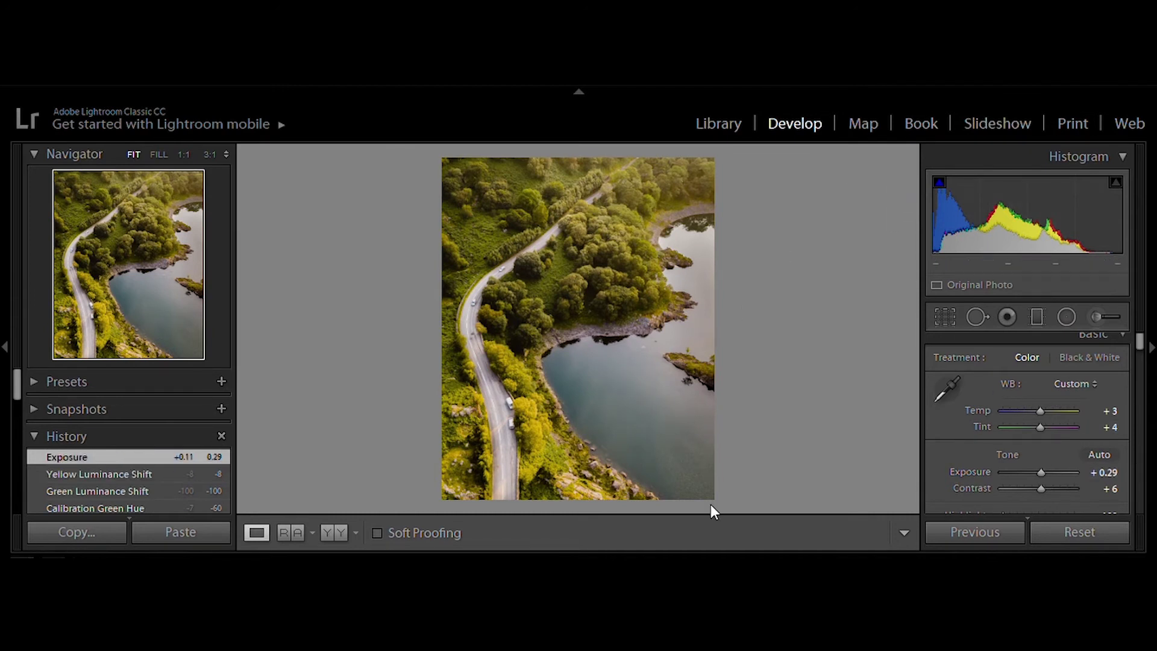
Step: Add a graduated filter running down from the photo's top edge and set its Exposure to −0.26
scroll(1142, 337, "down", 5)
left_click_drag(1144, 347, 1137, 495)
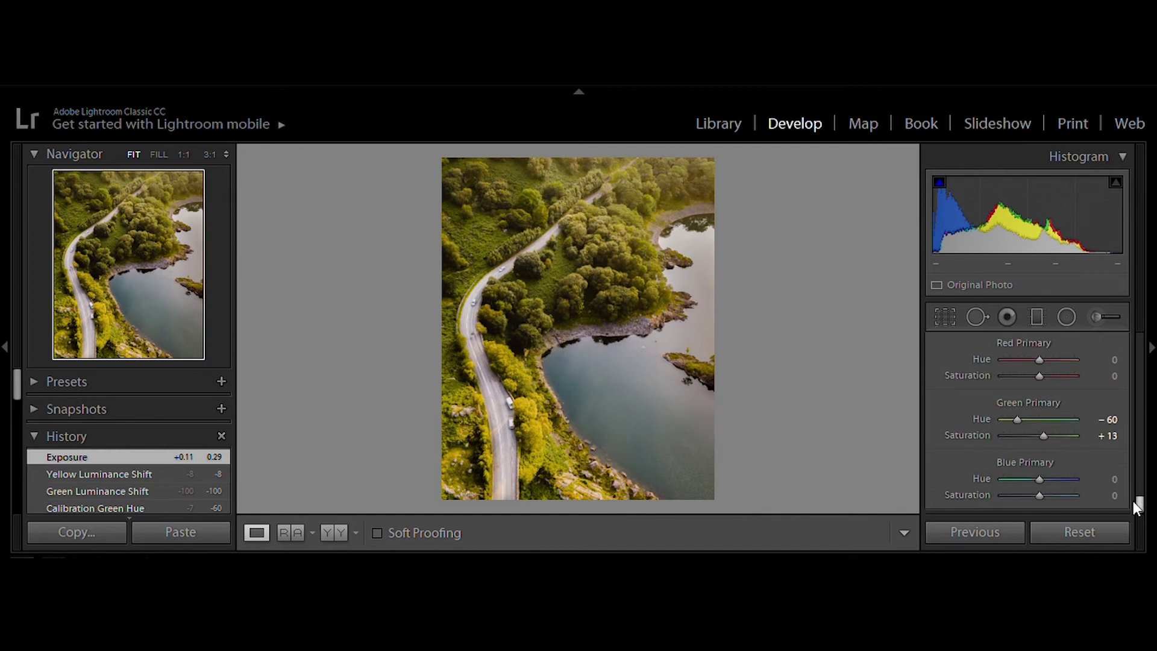
left_click(1037, 317)
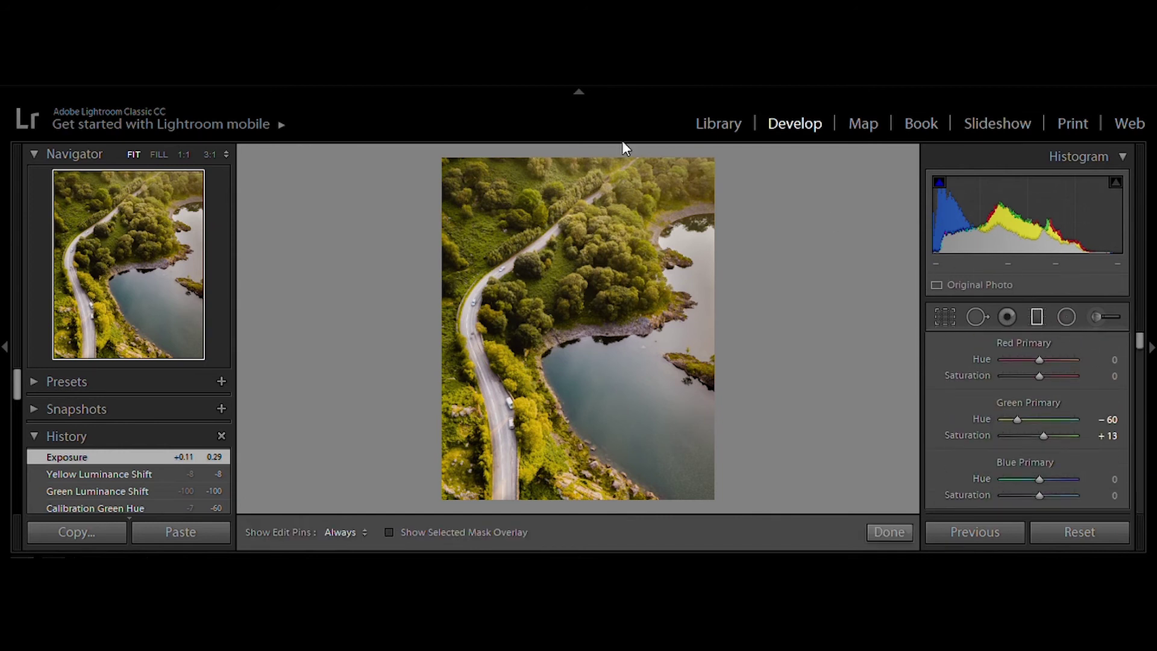
left_click_drag(564, 158, 571, 247)
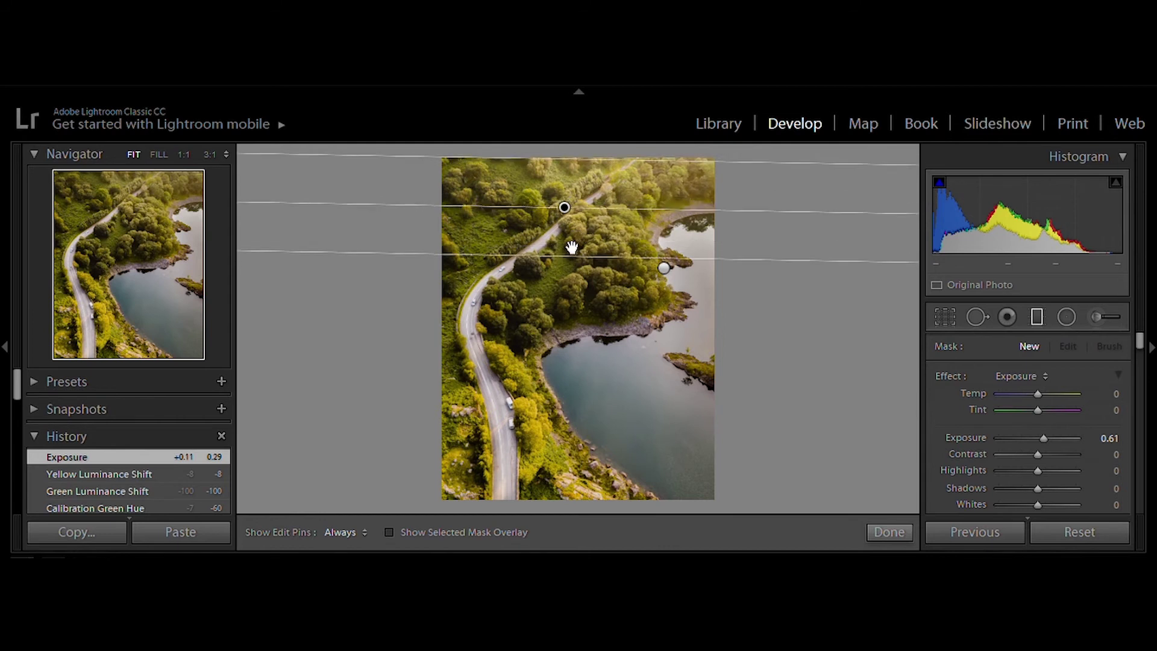
left_click_drag(1040, 417, 1032, 423)
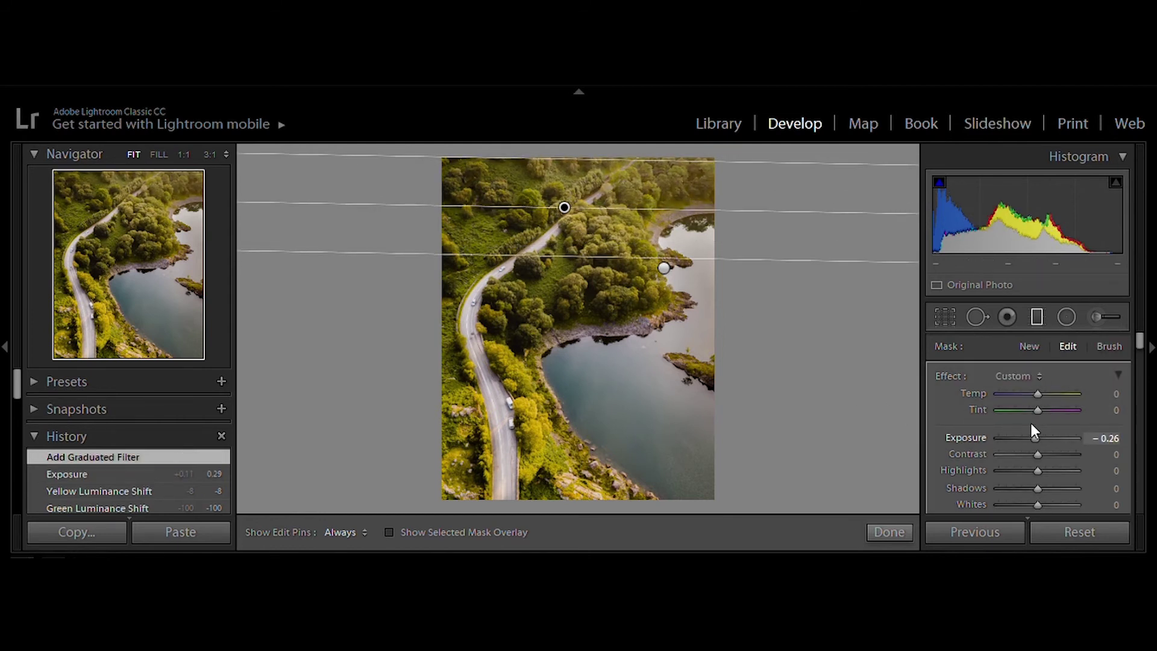
left_click(890, 532)
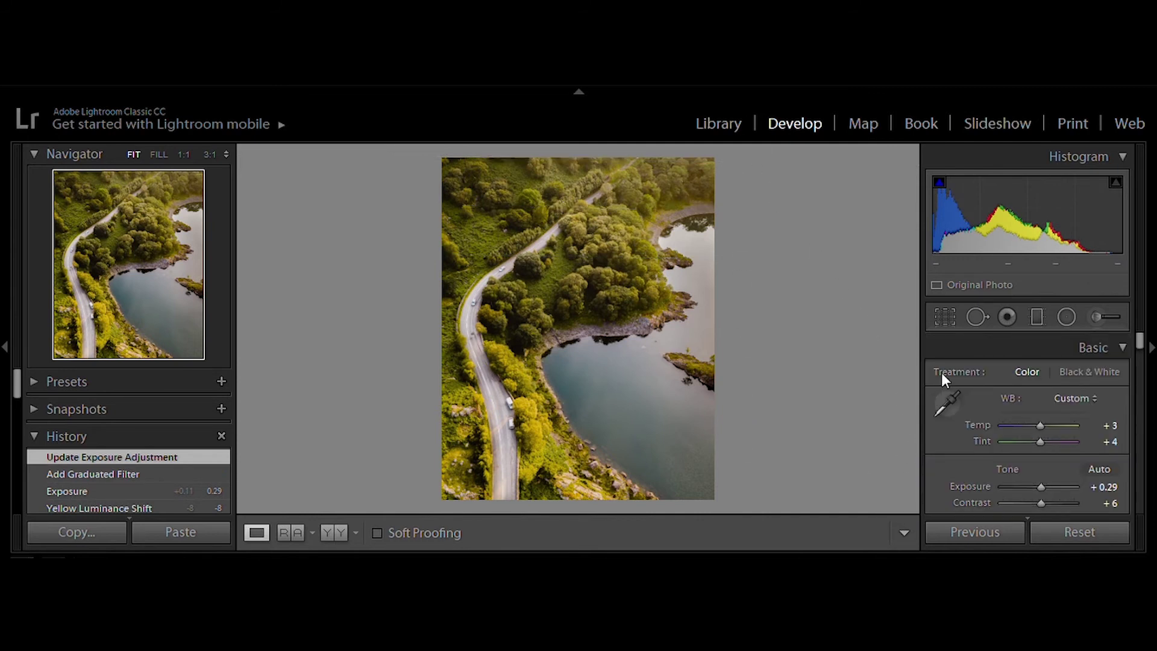
Step: Add a diagonal graduated filter from the photo's lower-right corner and lower its Exposure
left_click(1036, 317)
left_click_drag(714, 487, 648, 409)
left_click_drag(1045, 429, 1037, 426)
left_click(904, 533)
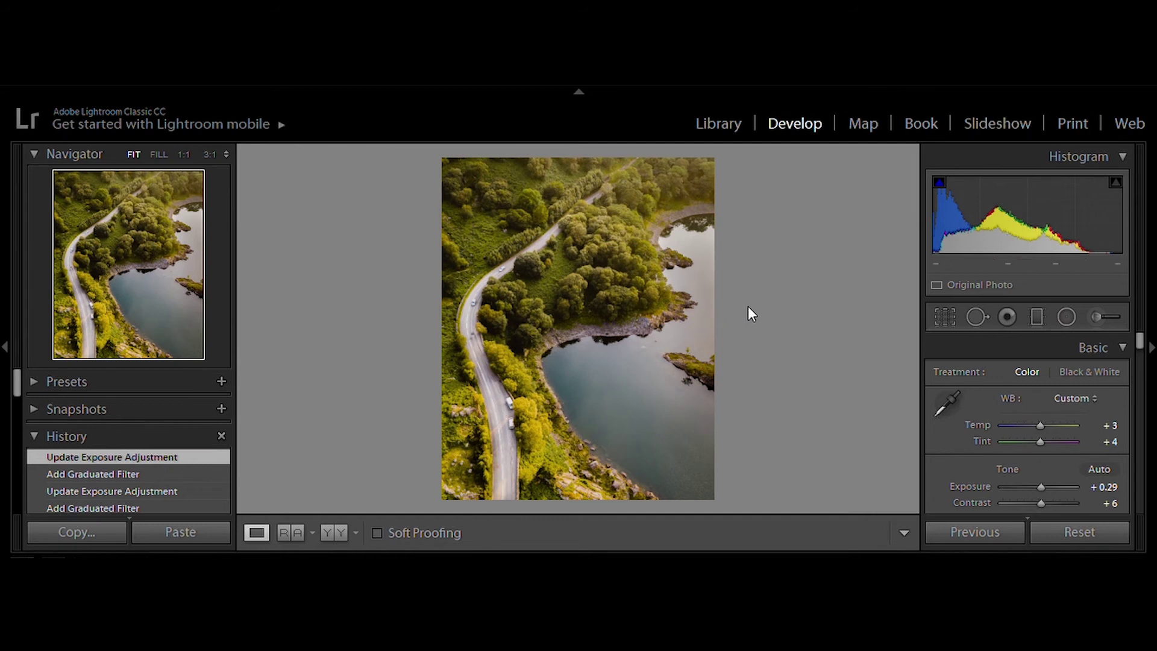
Step: Add a graduated filter from the photo's left edge inward to the road and darken it with lower Exposure
left_click(1036, 316)
left_click_drag(434, 295, 485, 298)
left_click_drag(1044, 428, 1030, 423)
left_click(898, 531)
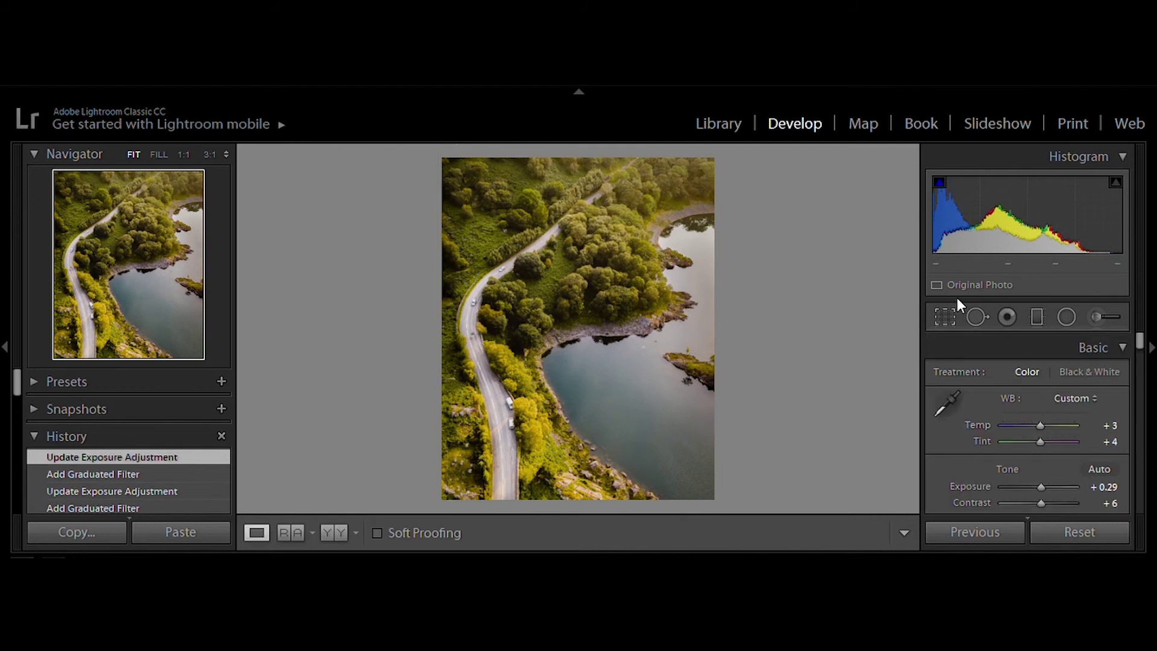
Step: Add a narrow graduated filter along the photo's bottom edge and set its Exposure to −0.78
left_click(1037, 317)
mouse_move(576, 486)
left_mouse_down()
mouse_move(550, 459)
mouse_move(579, 463)
left_mouse_up()
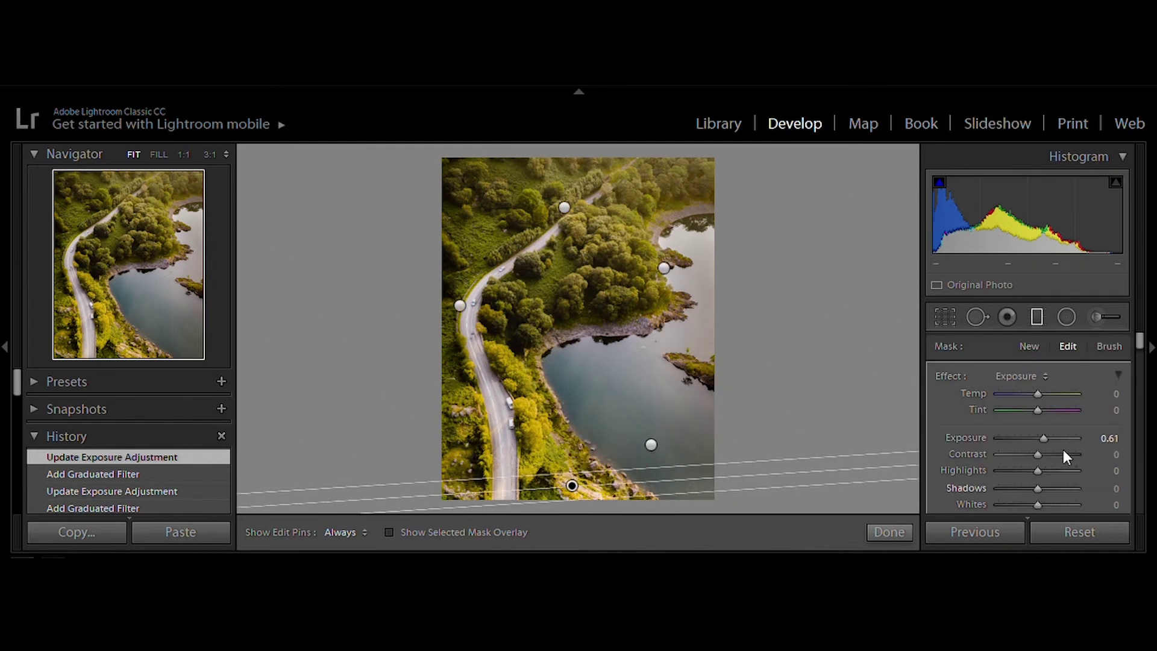
left_click_drag(1046, 429, 1029, 429)
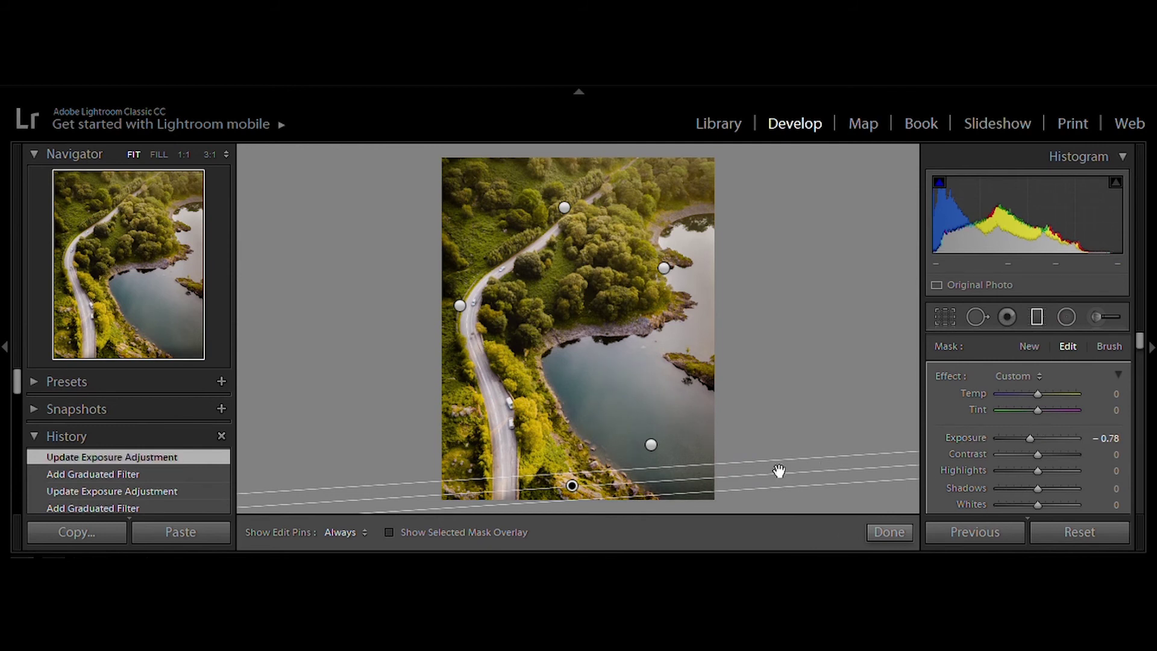
left_click(891, 532)
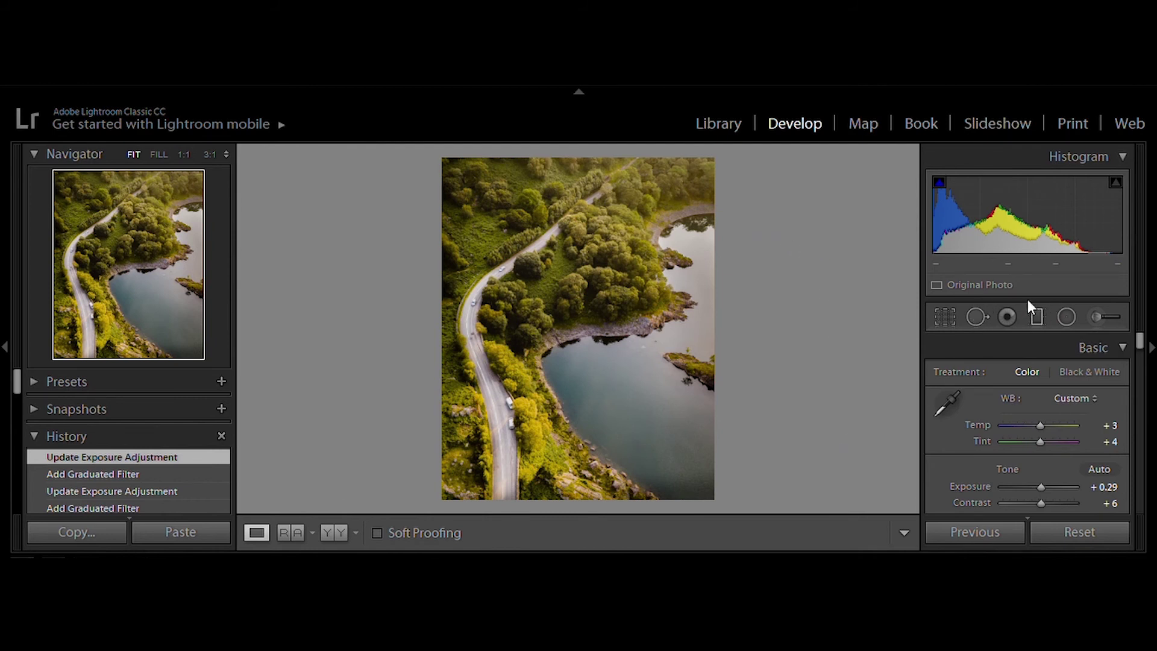
Step: Add a diagonal graduated filter from the photo's upper-right corner and reduce its Exposure
left_click(1036, 316)
left_click_drag(711, 145, 603, 228)
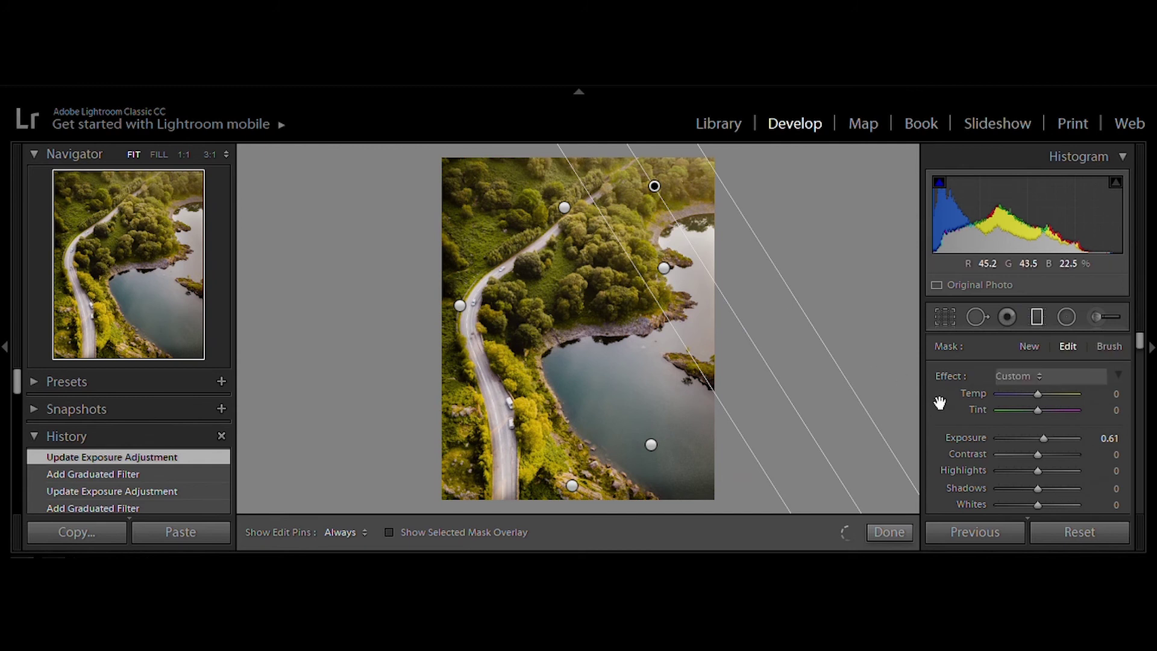
left_click_drag(1041, 421, 1036, 424)
left_click(891, 531)
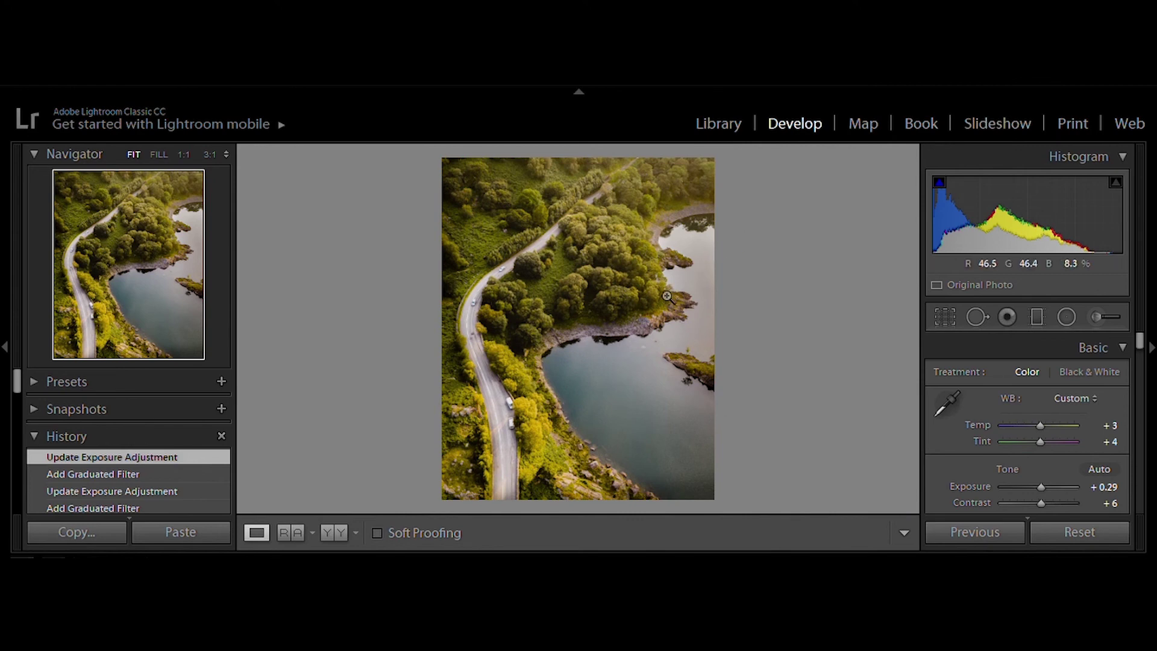
Step: Compare the original and edited photo side by side in the before-and-after view
left_click(335, 532)
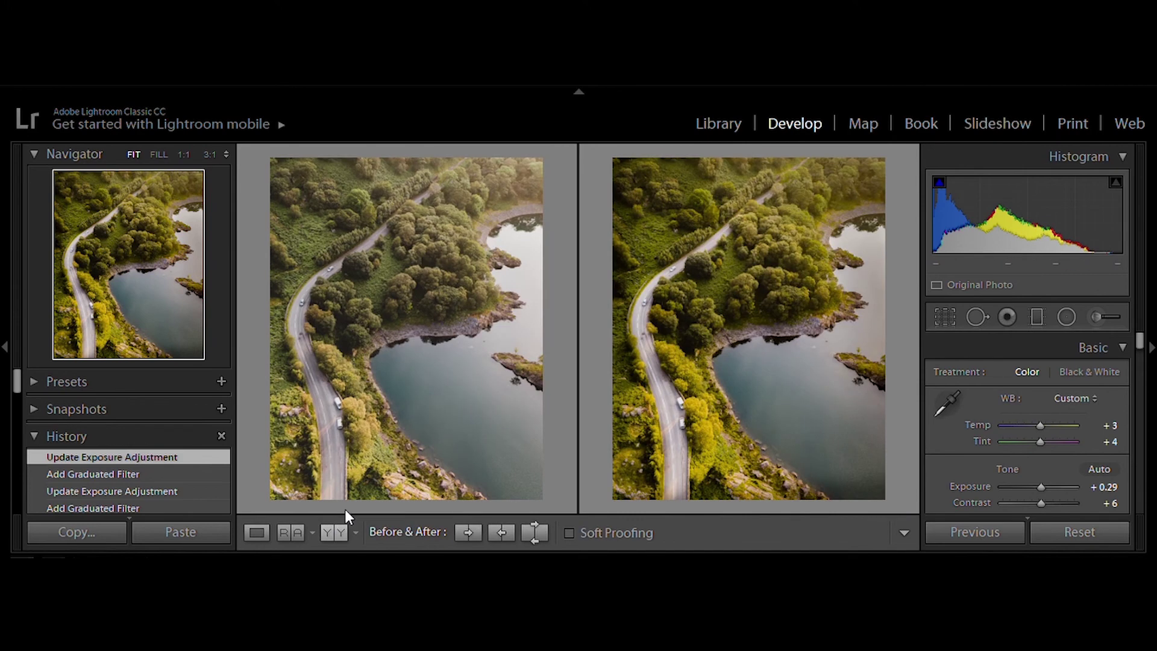